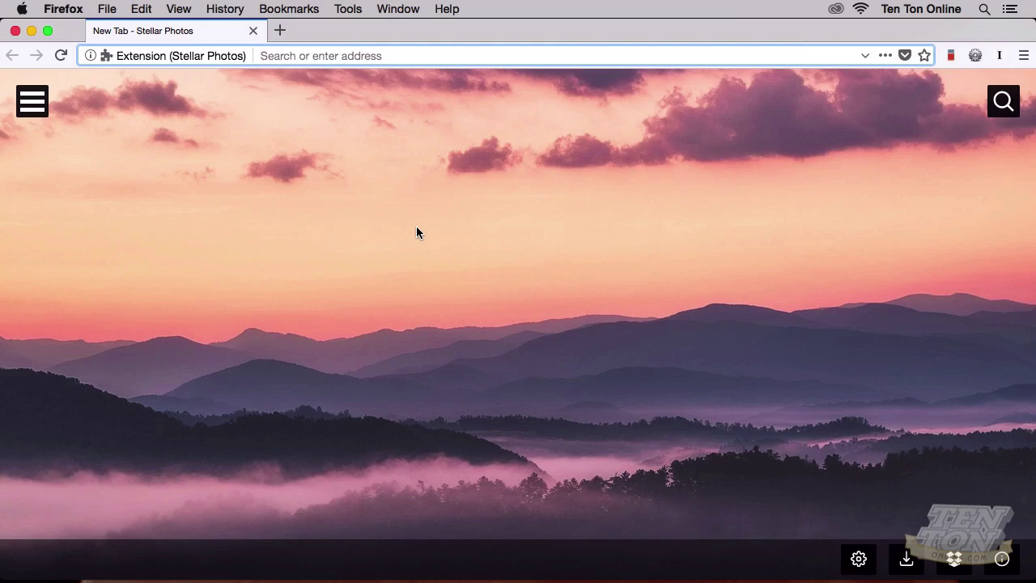
- Load siteground.com and sign in to the SiteGround User's Area
type("w")
key("BackSpace")
key("BackSpace")
type("siteground.com")
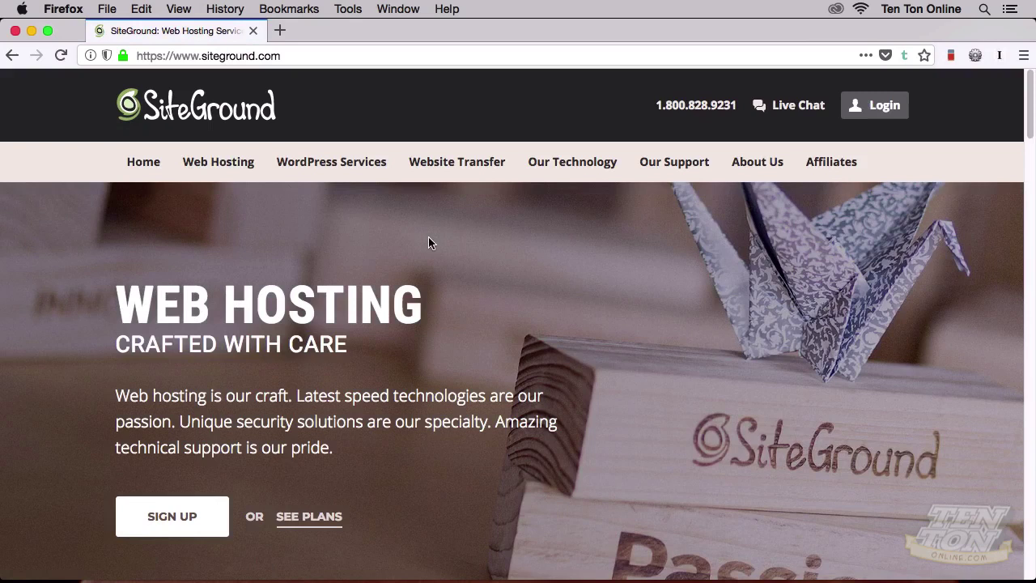
left_click(893, 110)
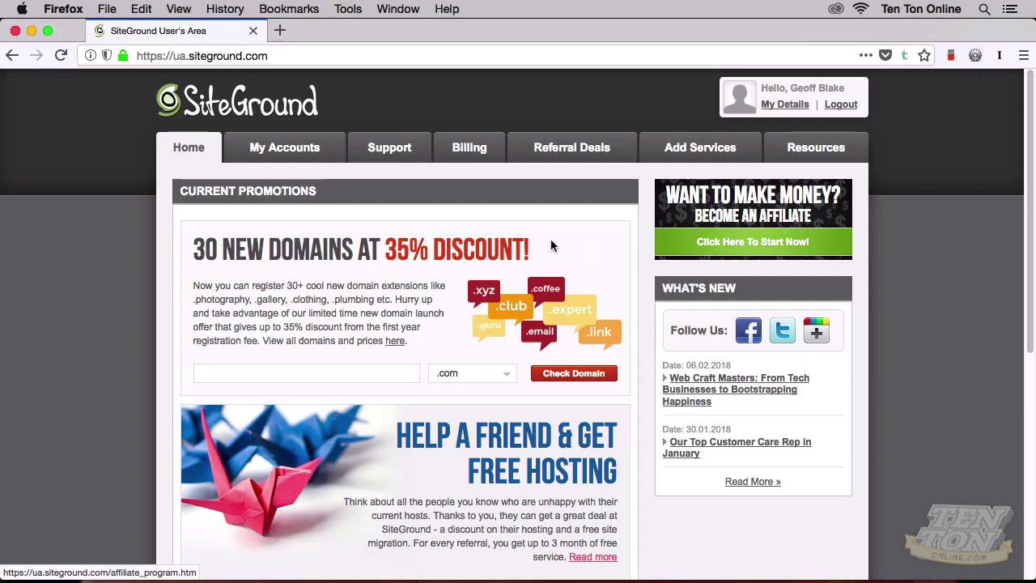
- Open the tentontesting.com hosting account details and select ns1.us123.siteground.us under Account DNS
left_click(285, 153)
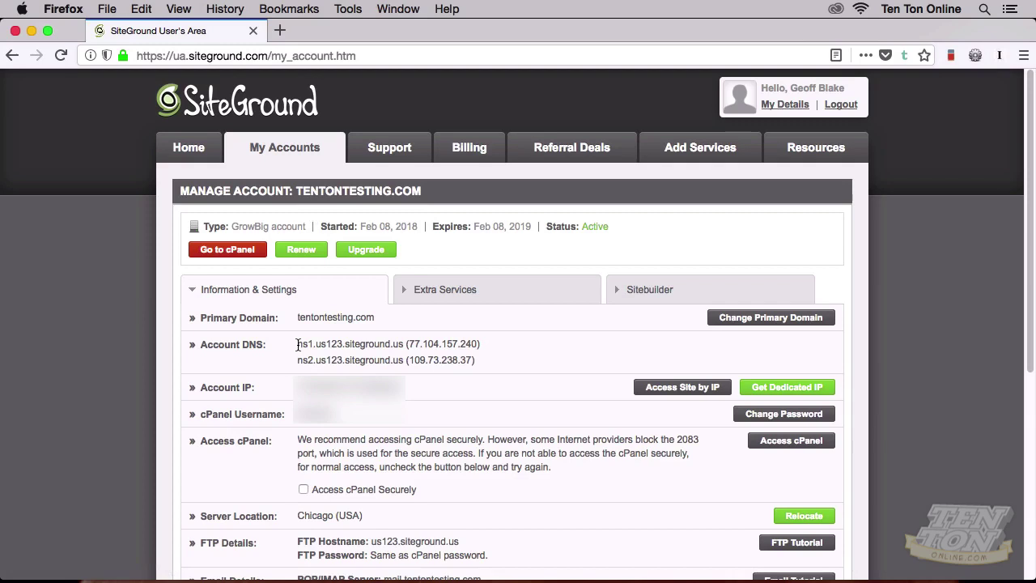
left_click_drag(297, 345, 399, 349)
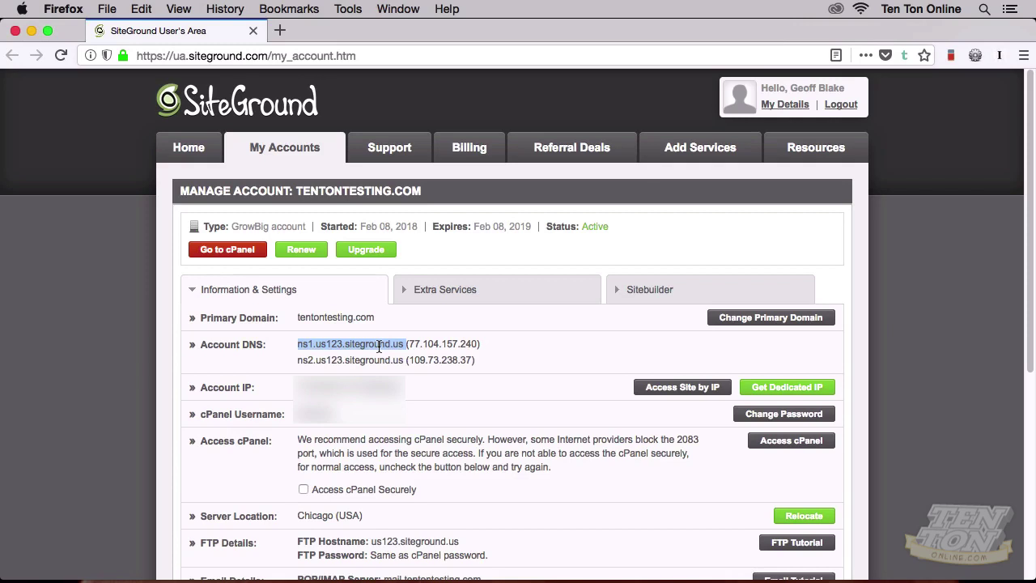
- Open namecheap.com in a new tab and start signing in with the account username
key("super+t")
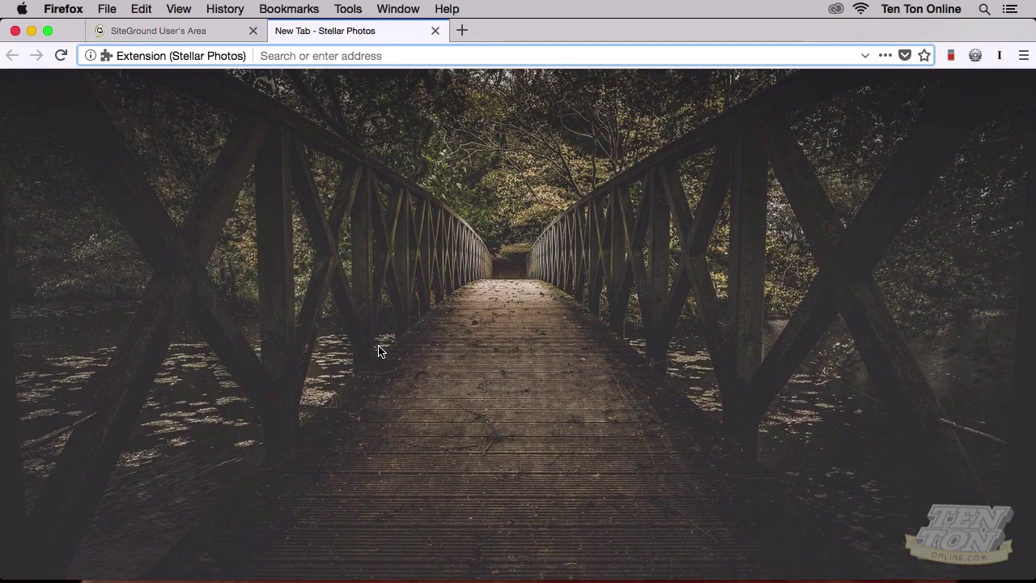
type("namecheap.com")
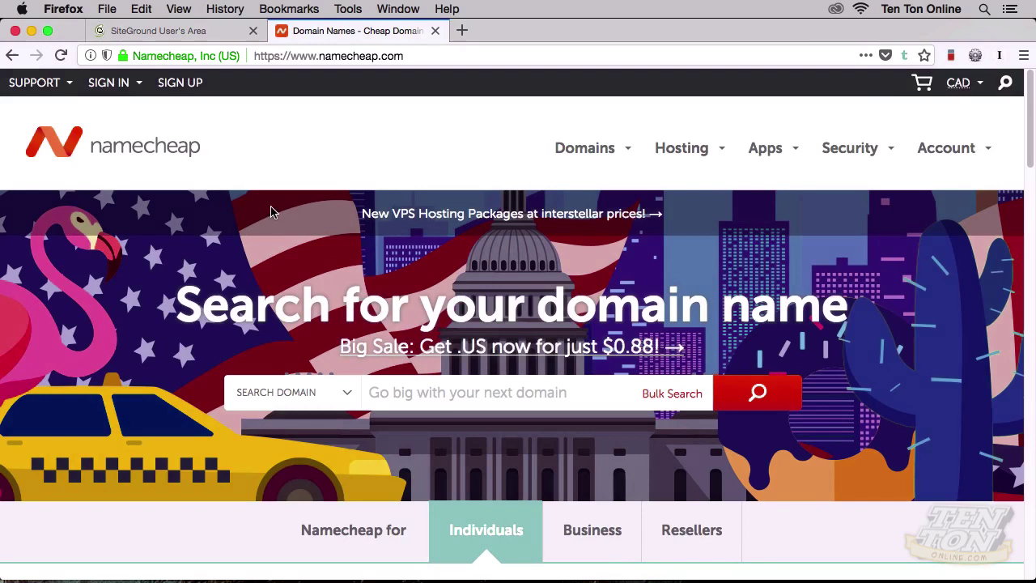
left_click(114, 89)
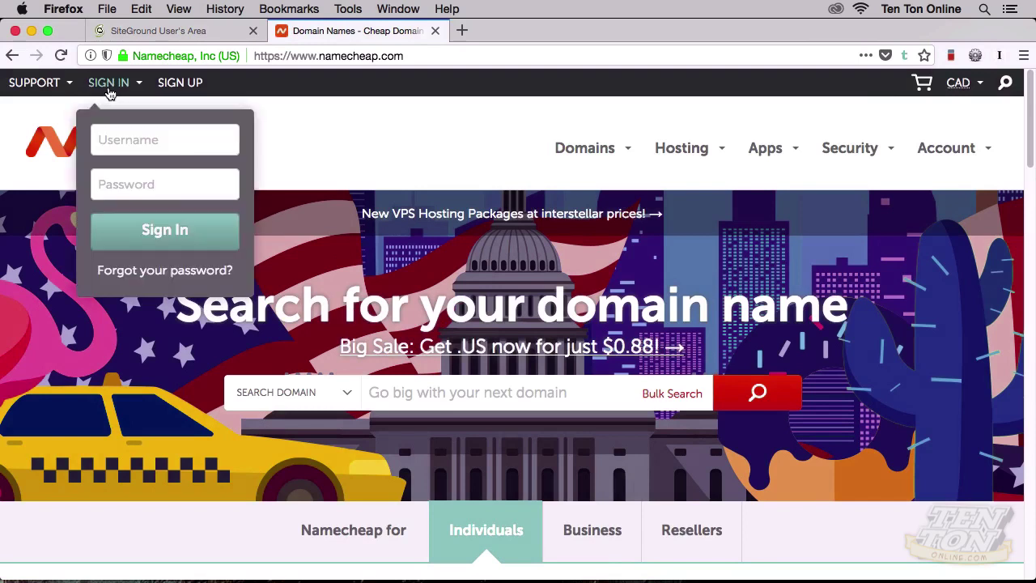
left_click(116, 136)
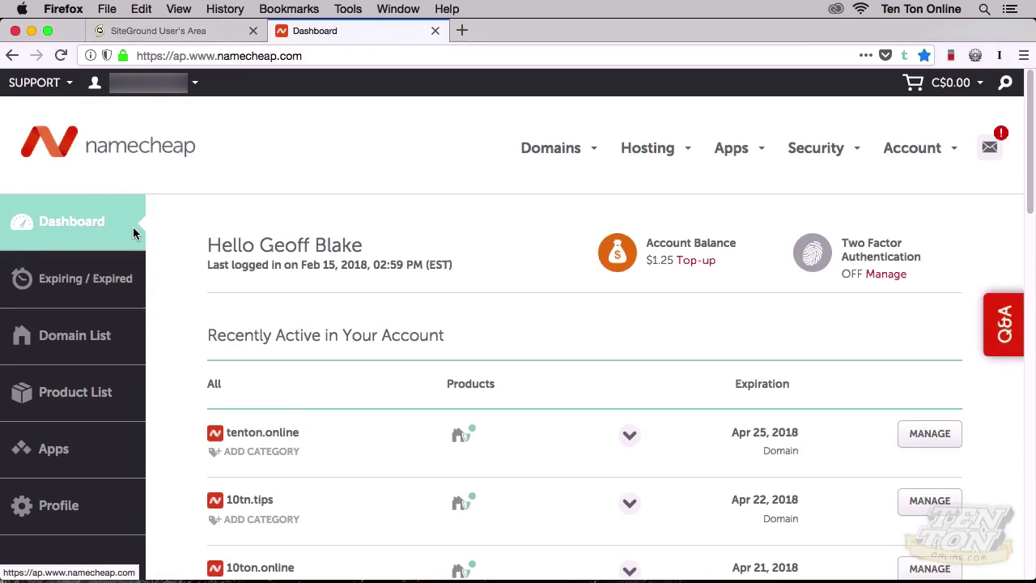
- Open Namecheap's Domain List and scroll down to the tentontesting.com row
left_click(115, 340)
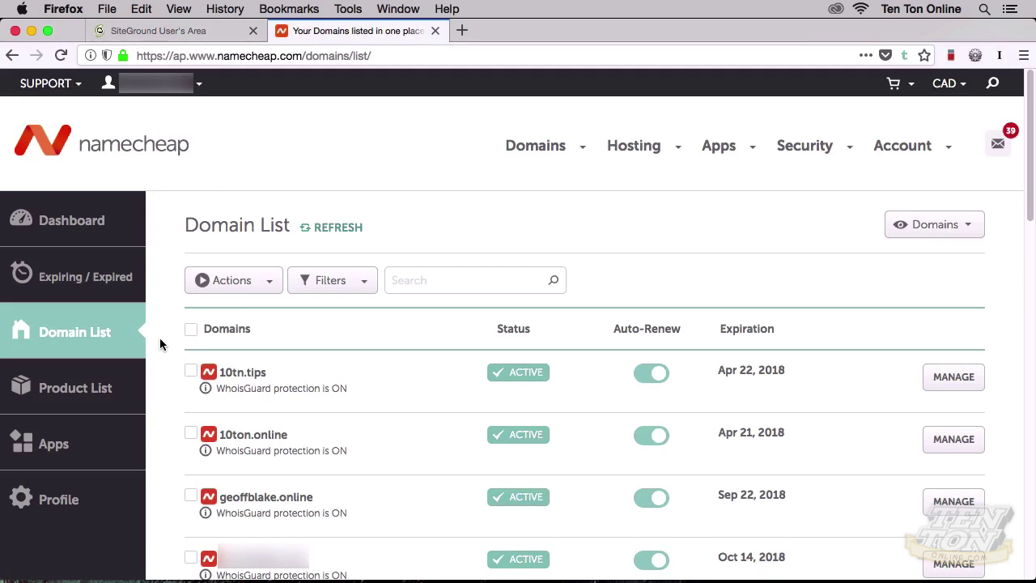
scroll(159, 344, "down", 3)
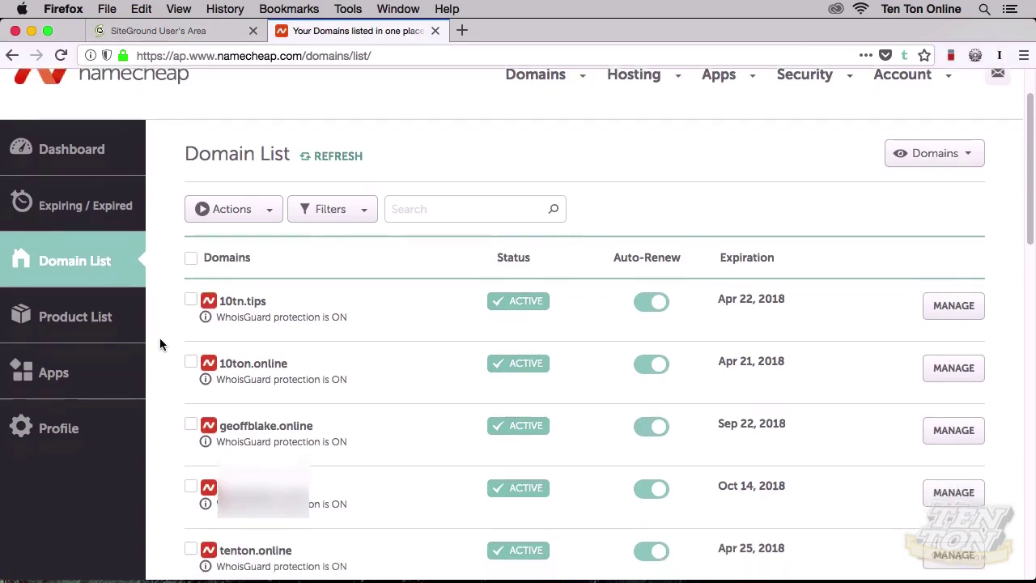
scroll(159, 344, "down", 2)
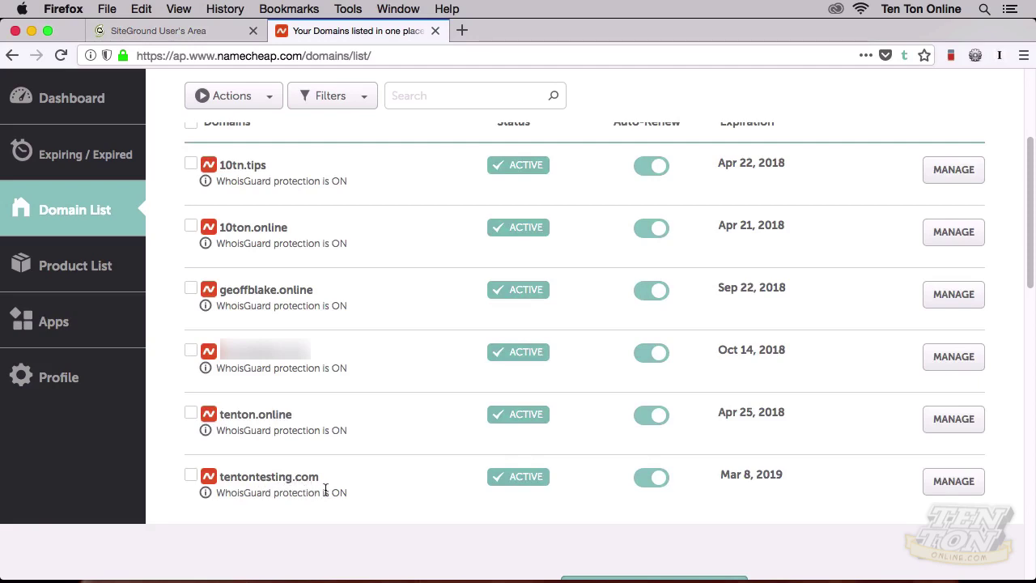
- Open tentontesting.com's management page and scroll to its Namecheap BasicDNS nameservers row
left_click(953, 484)
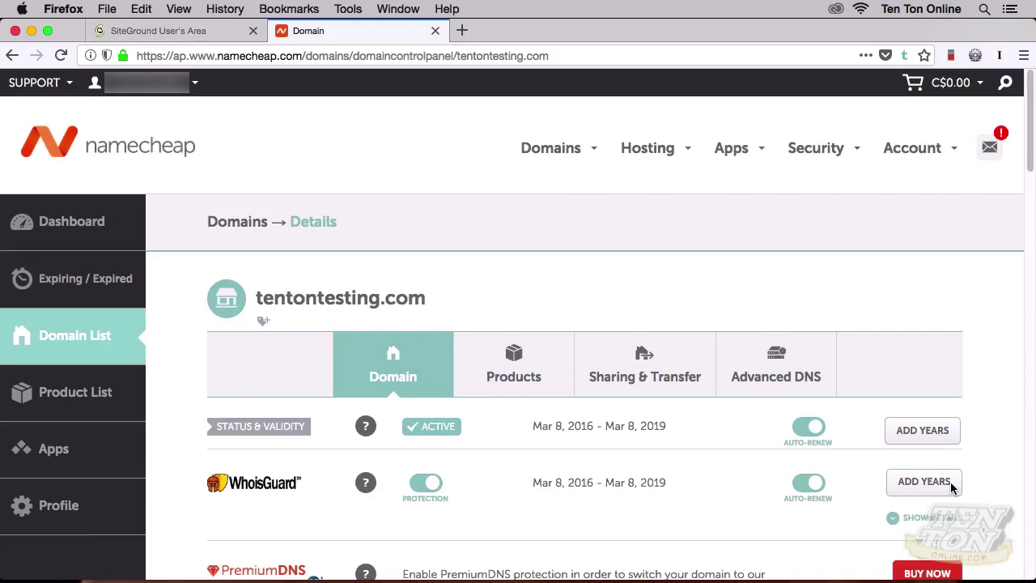
scroll(951, 486, "down", 1)
scroll(951, 485, "down", 2)
scroll(951, 485, "down", 2)
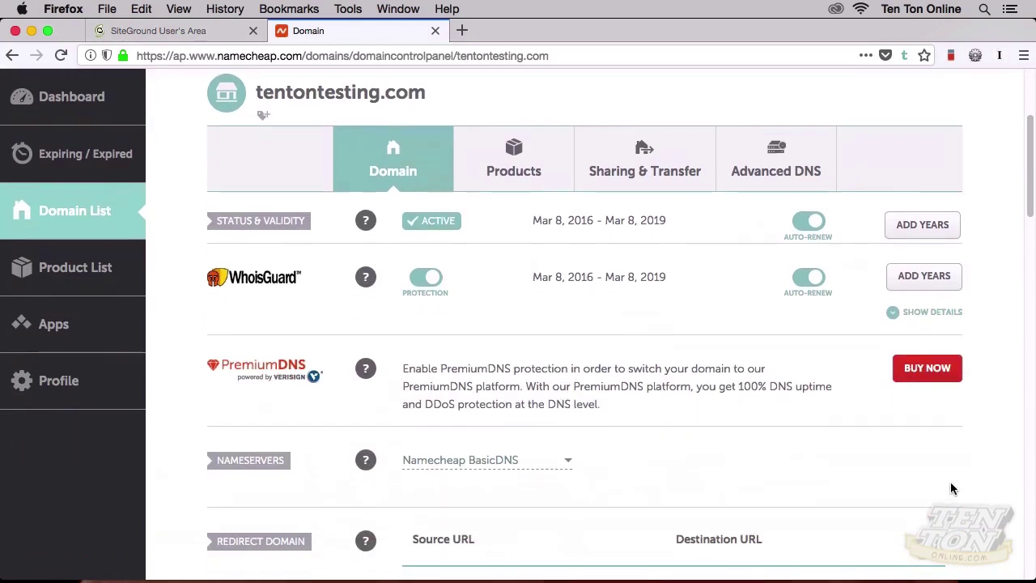
scroll(953, 488, "down", 1)
scroll(951, 486, "down", 2)
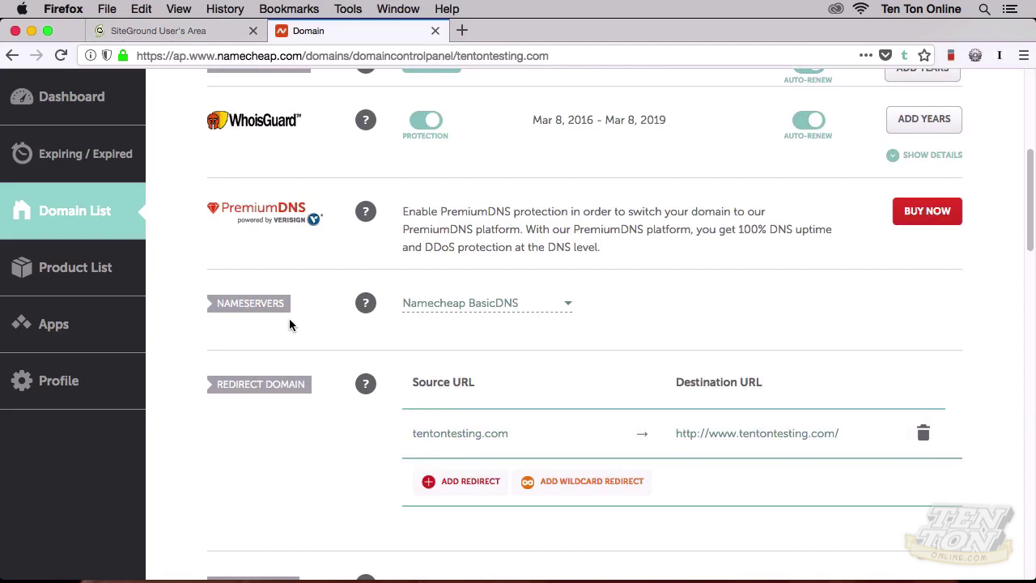
- Switch tentontesting.com's nameservers from Namecheap BasicDNS to Custom DNS
left_click(568, 304)
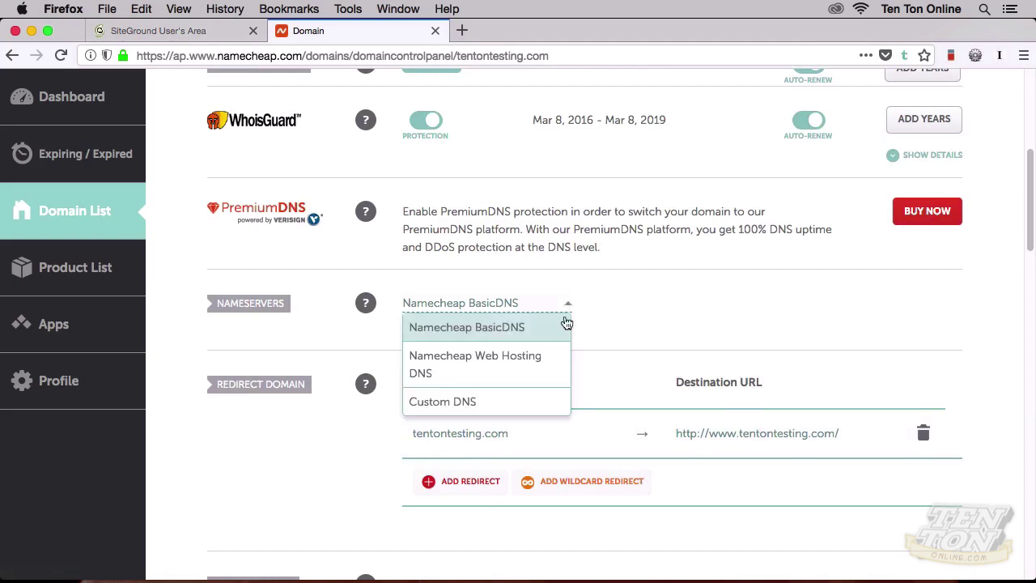
left_click(491, 402)
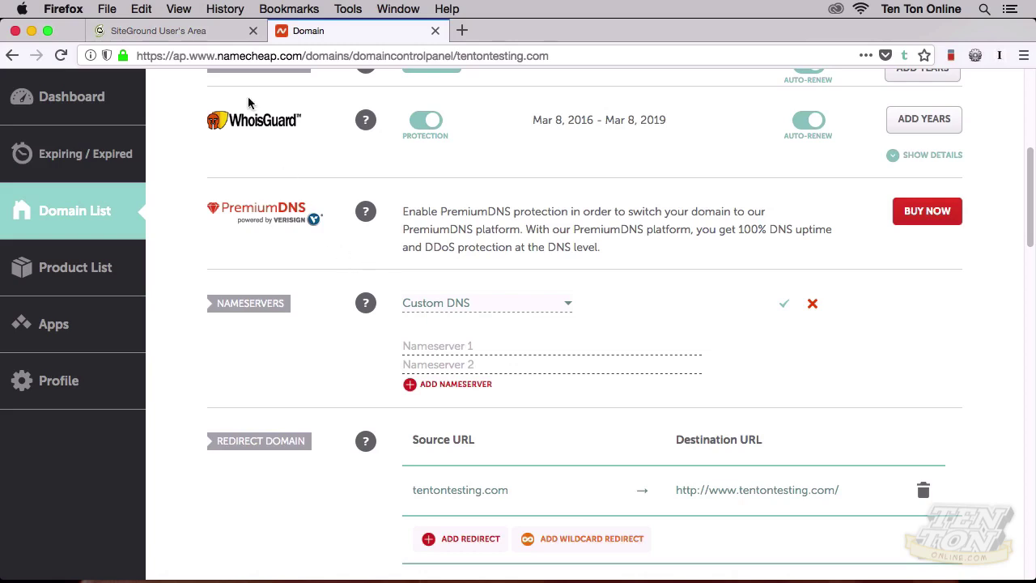
- Copy ns1.us123.siteground.us from SiteGround into Namecheap's Nameserver 1 field
left_click(217, 34)
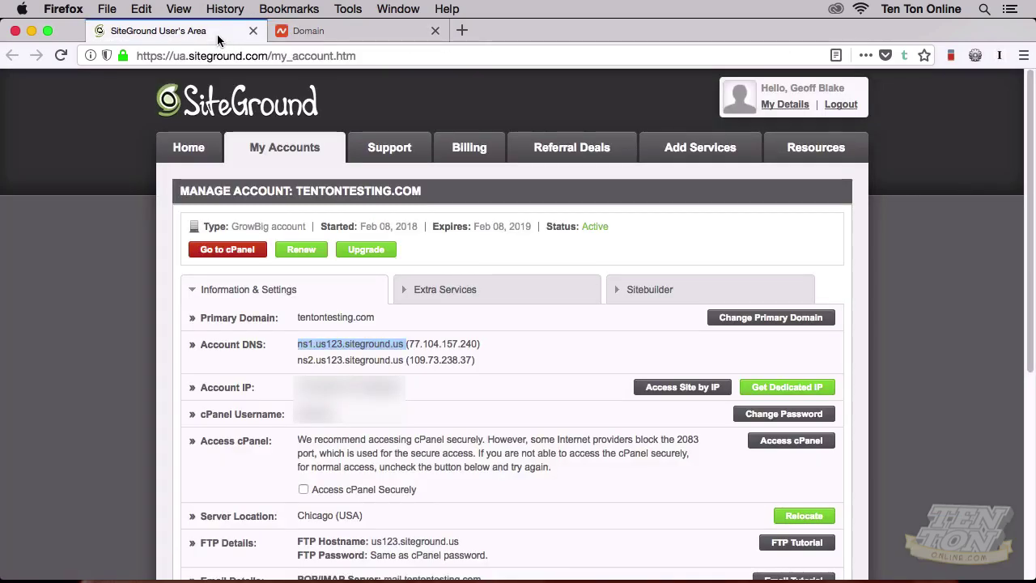
left_click(300, 341)
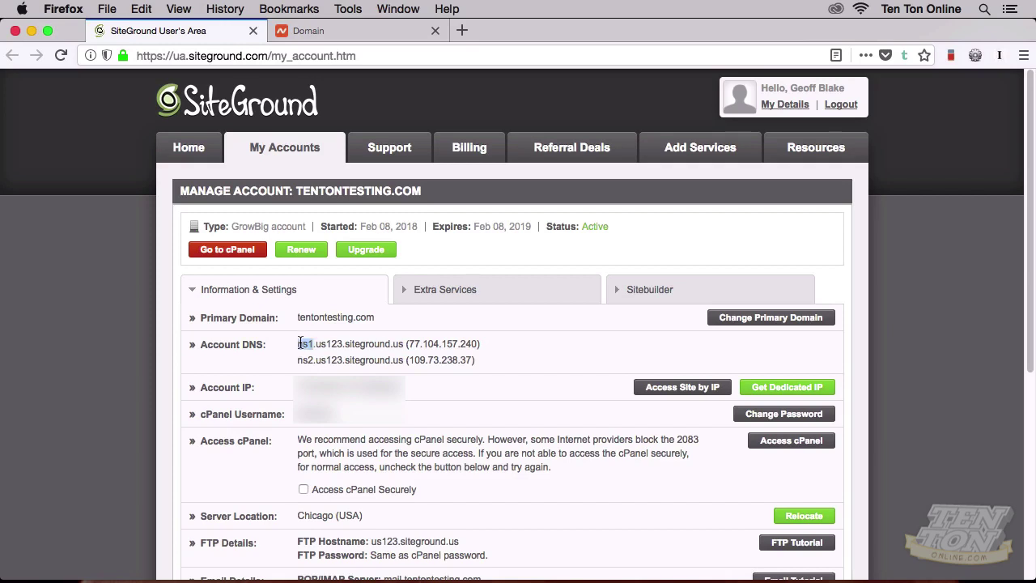
left_click_drag(297, 343, 397, 343)
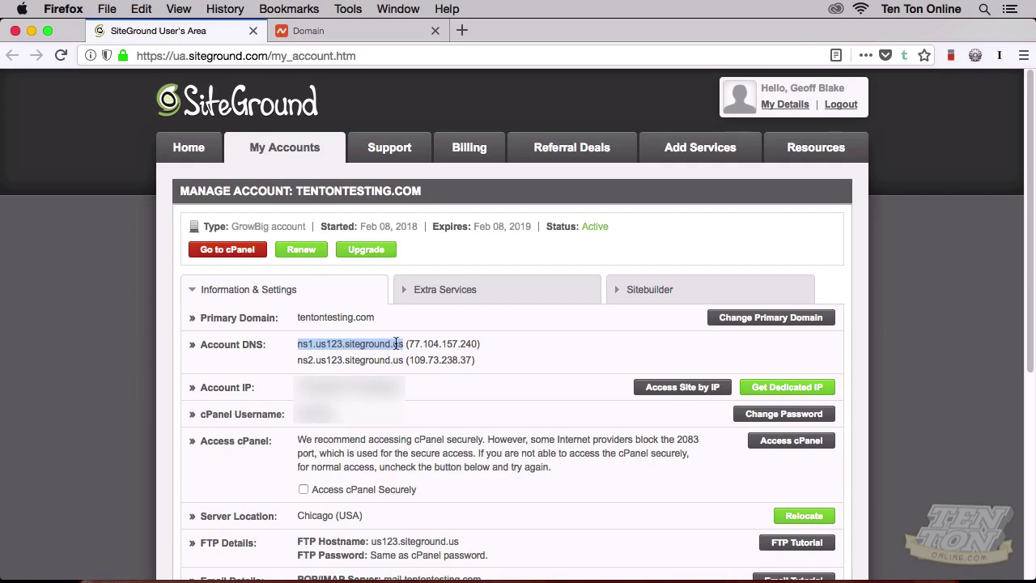
key("super+c")
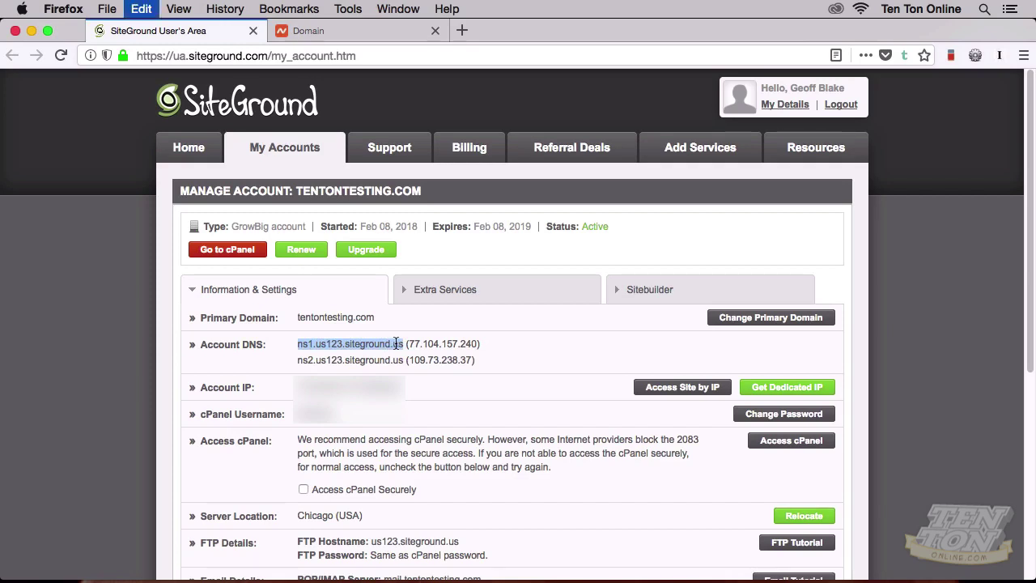
left_click(352, 39)
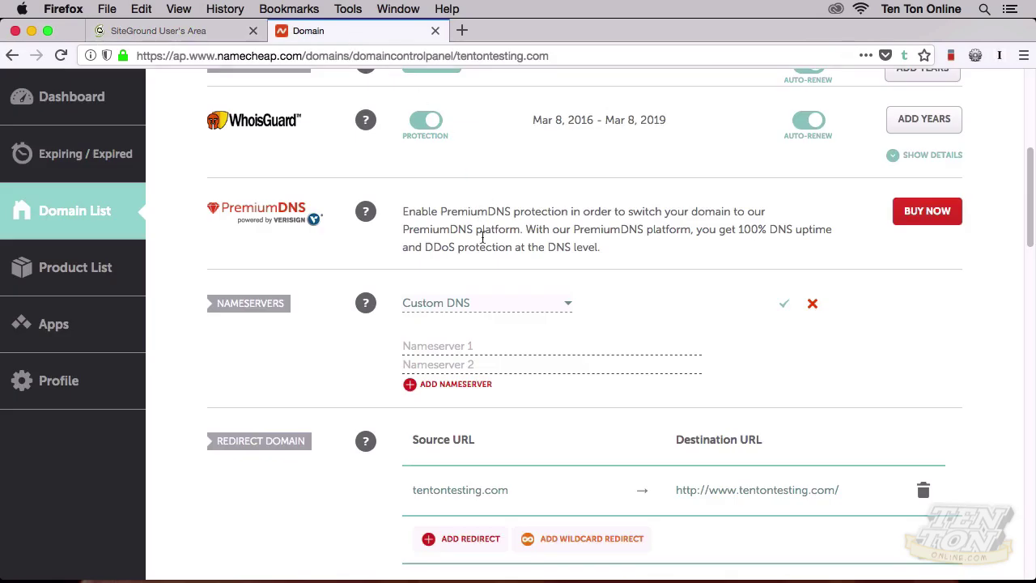
left_click(438, 346)
key("super+v")
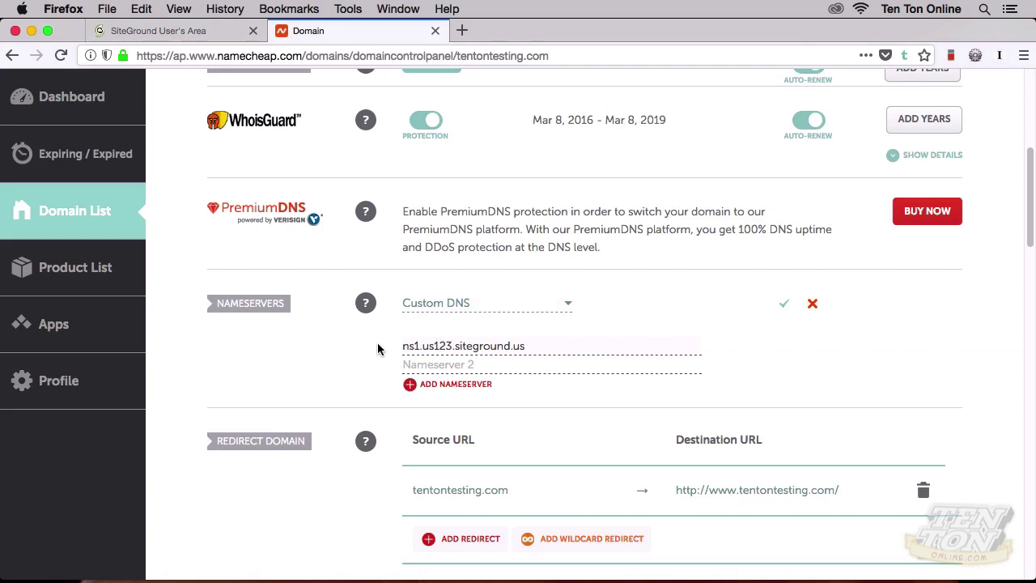
- Copy ns2.us123.siteground.us from SiteGround into Namecheap's Nameserver 2 field
left_click(203, 37)
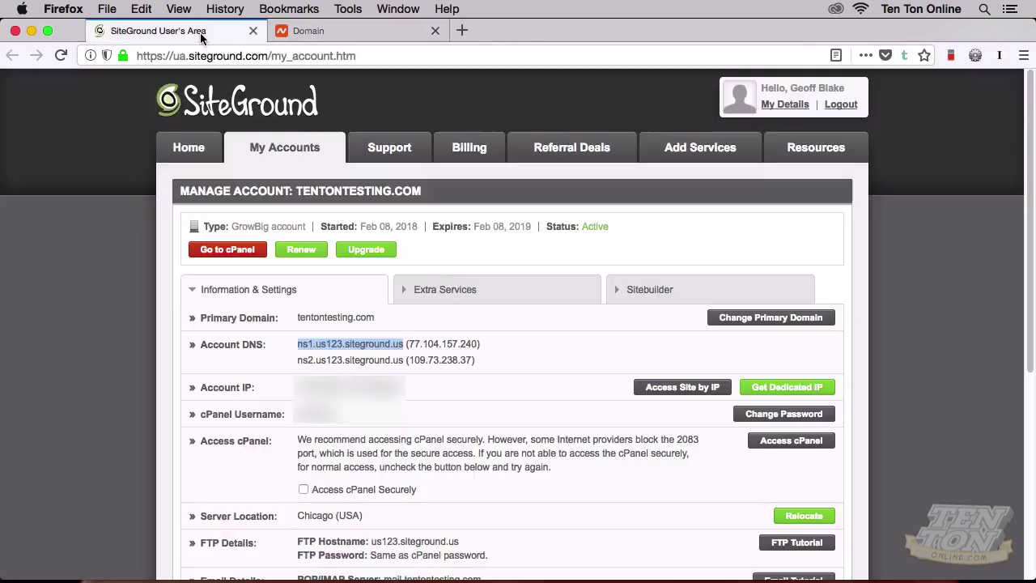
left_click_drag(298, 360, 402, 359)
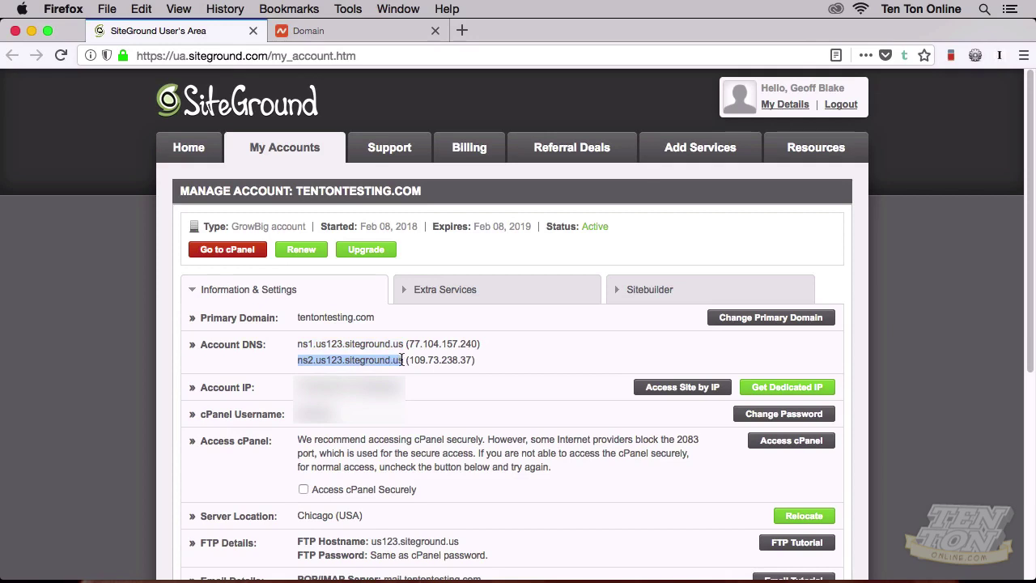
key("ctrl+Tab")
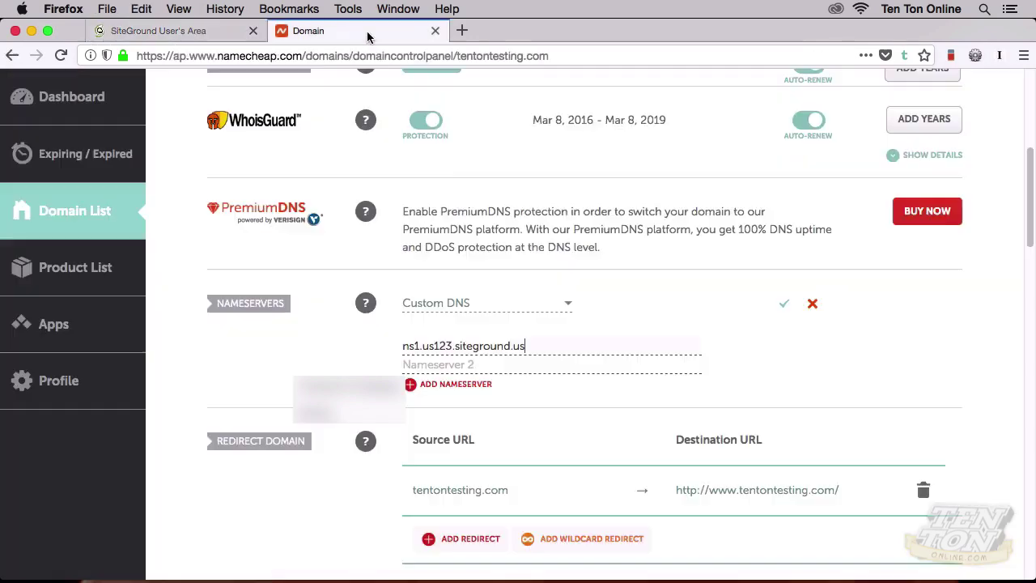
left_click(420, 366)
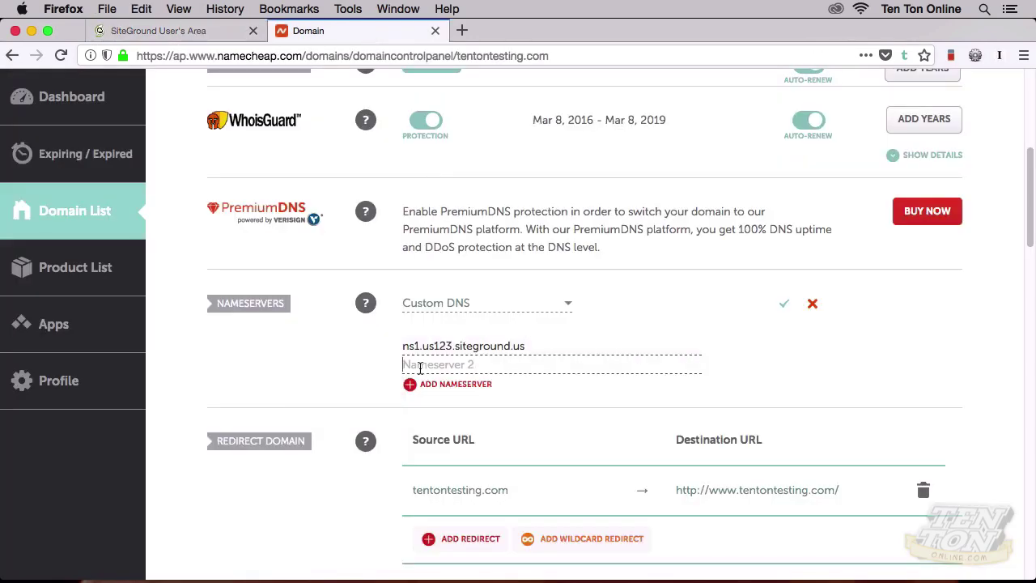
key("super+v")
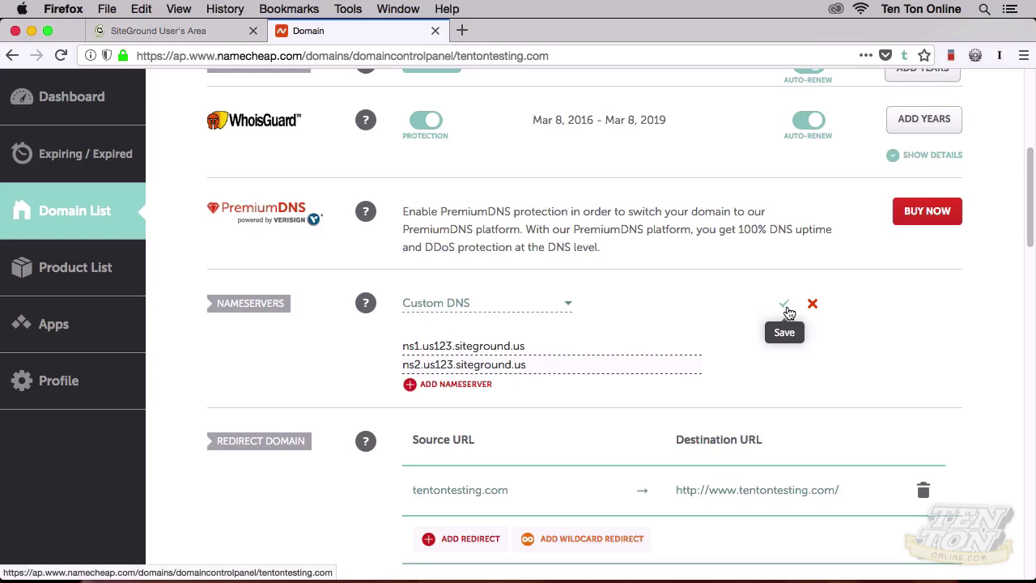
- Save tentontesting.com's Custom DNS nameservers pointing to SiteGround
left_click(784, 305)
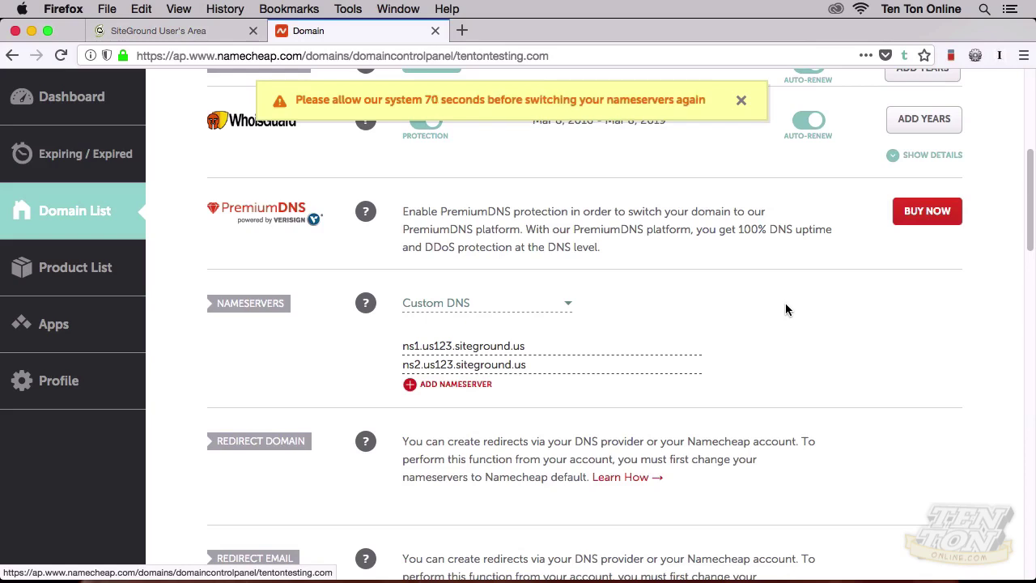
- Hide the Firefox window to reveal the macOS desktop
key("super+q")
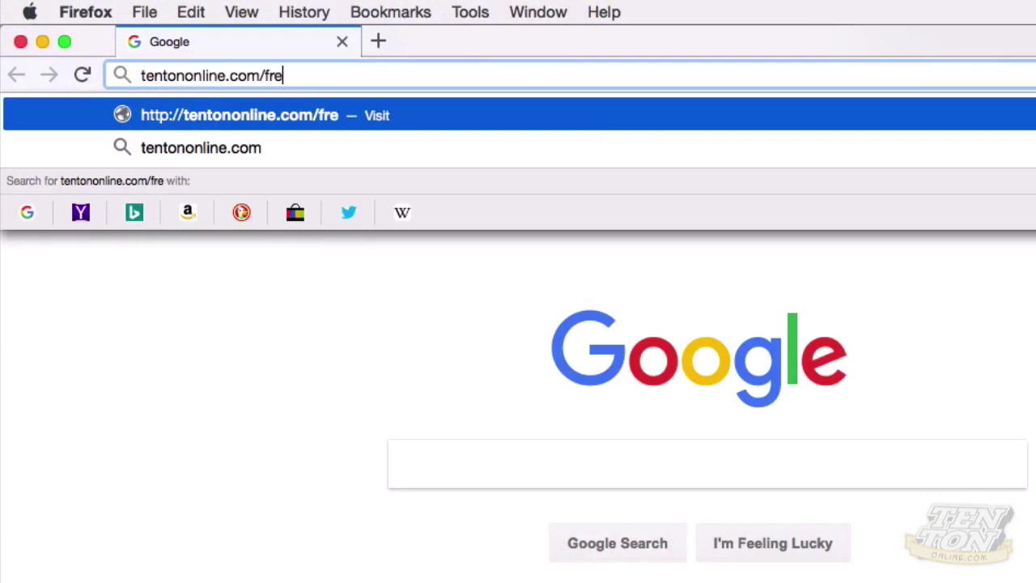
- Complete the address tentononline.com/free and load the free course page
type("e")
key("Return")
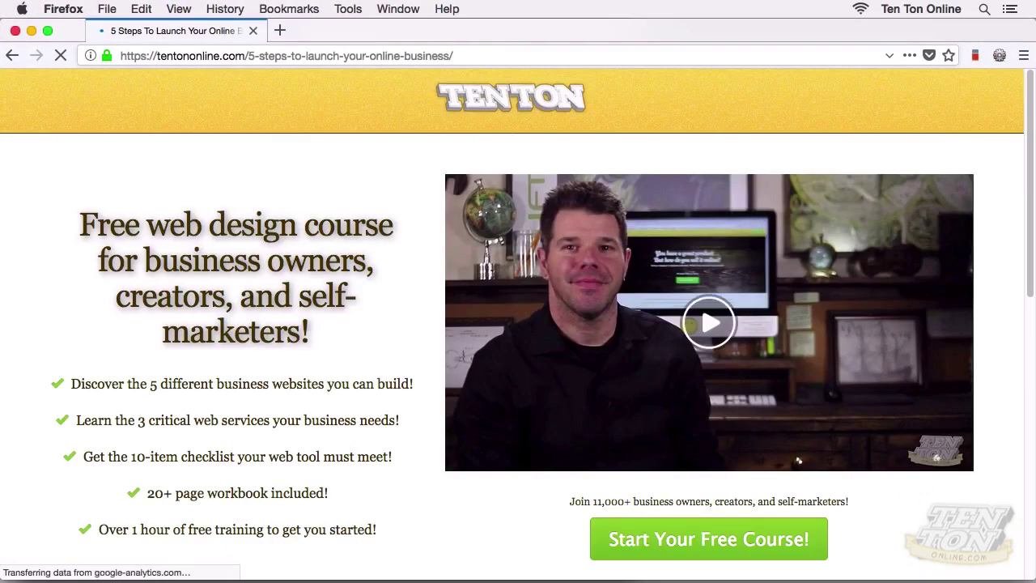